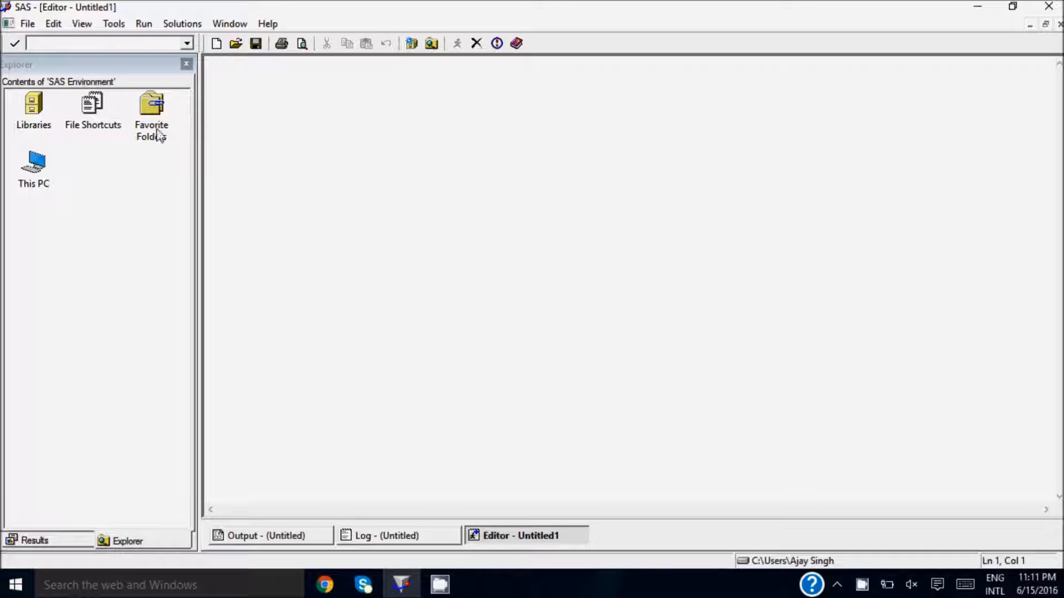
- Start the Export Wizard for exporting a SAS data set
click(26, 25)
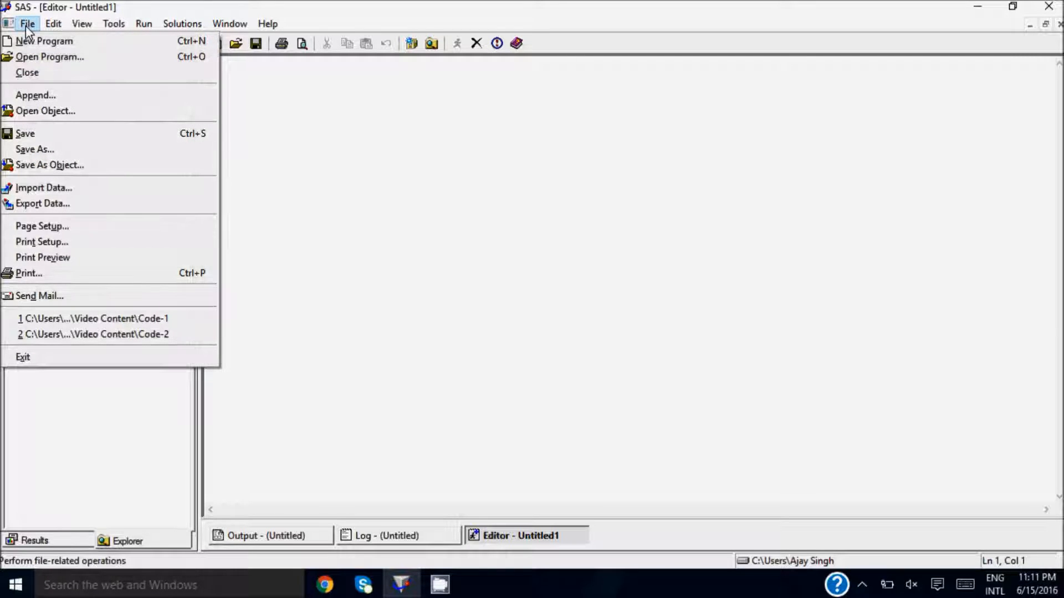
click(56, 213)
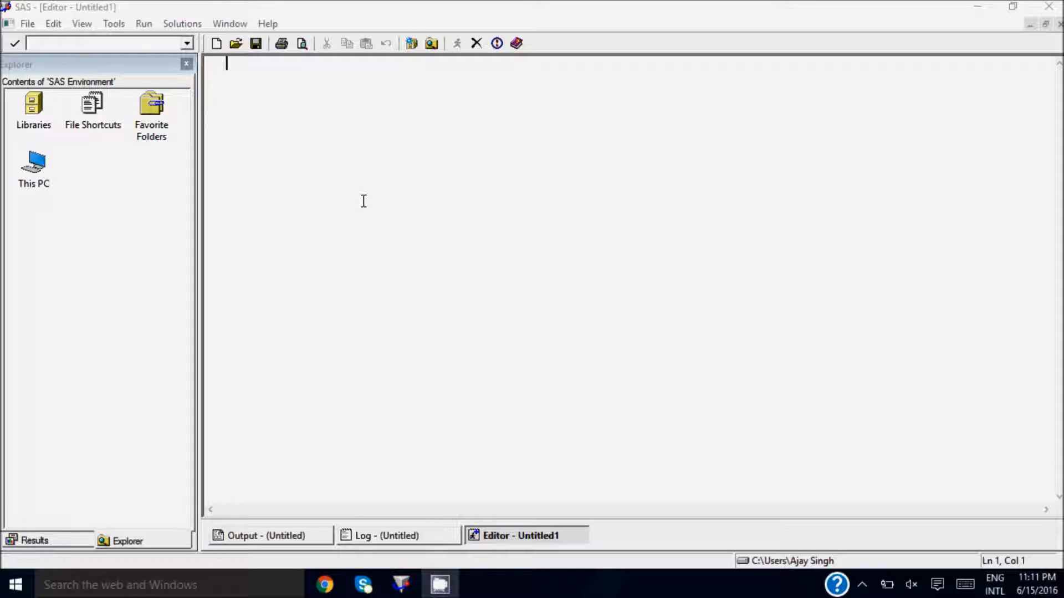
click(27, 24)
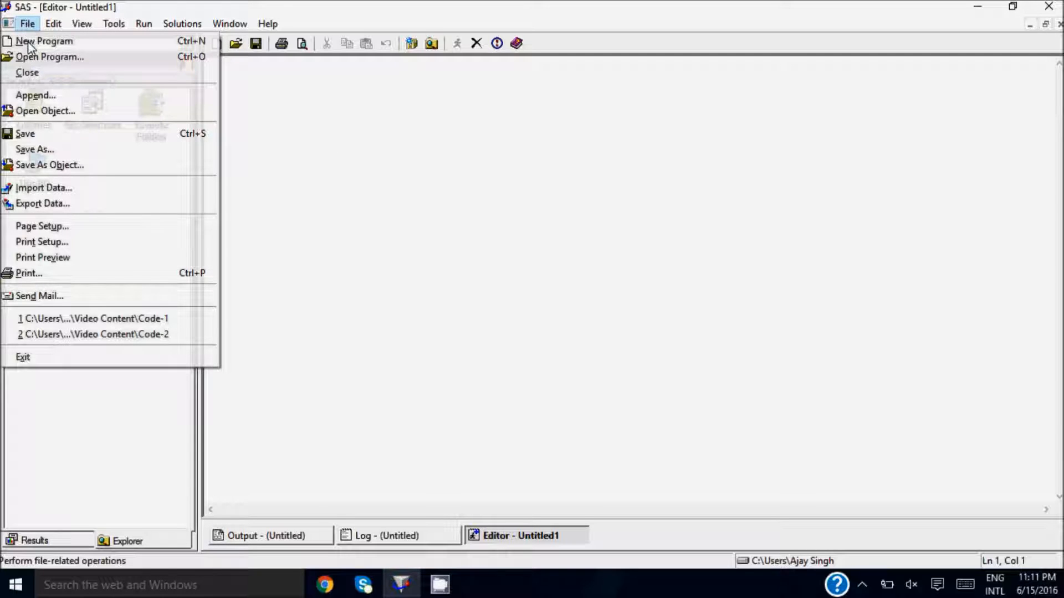
click(74, 205)
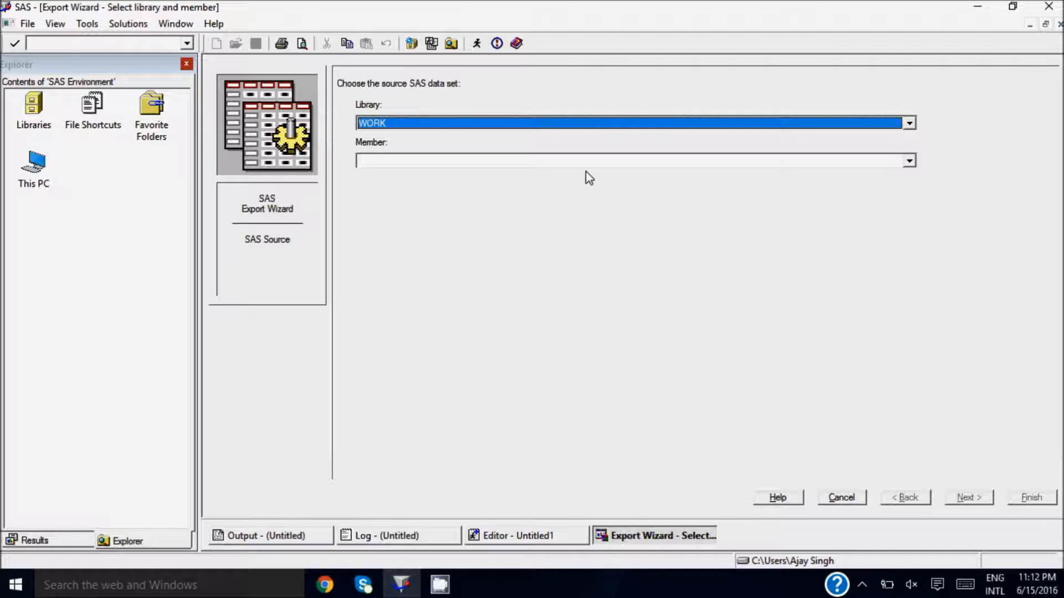
- Choose the CLASS member of the SASHELP library as the source data set and proceed to the export type
click(631, 127)
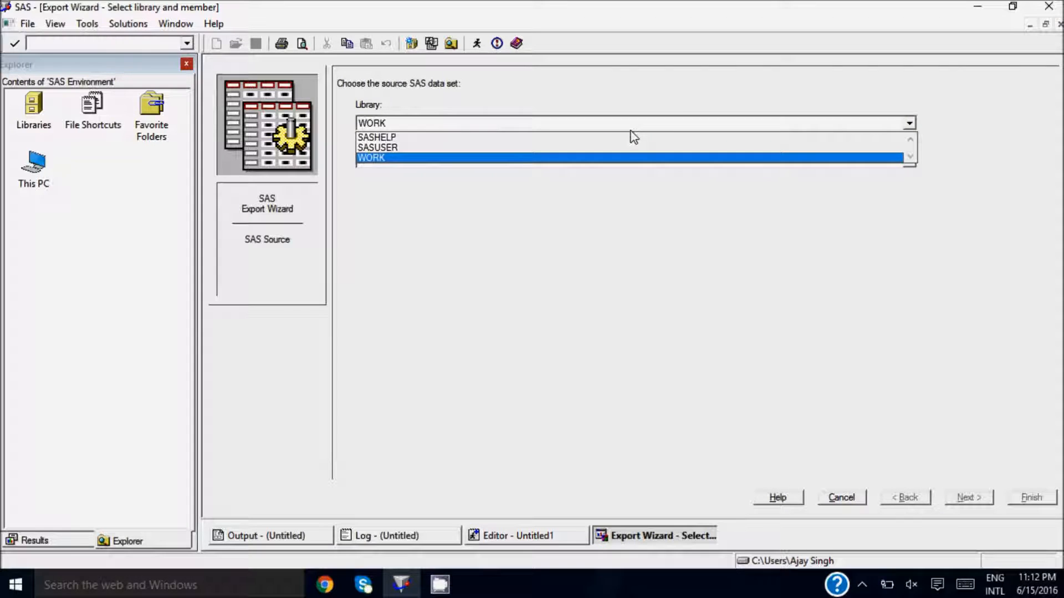
click(611, 140)
click(647, 162)
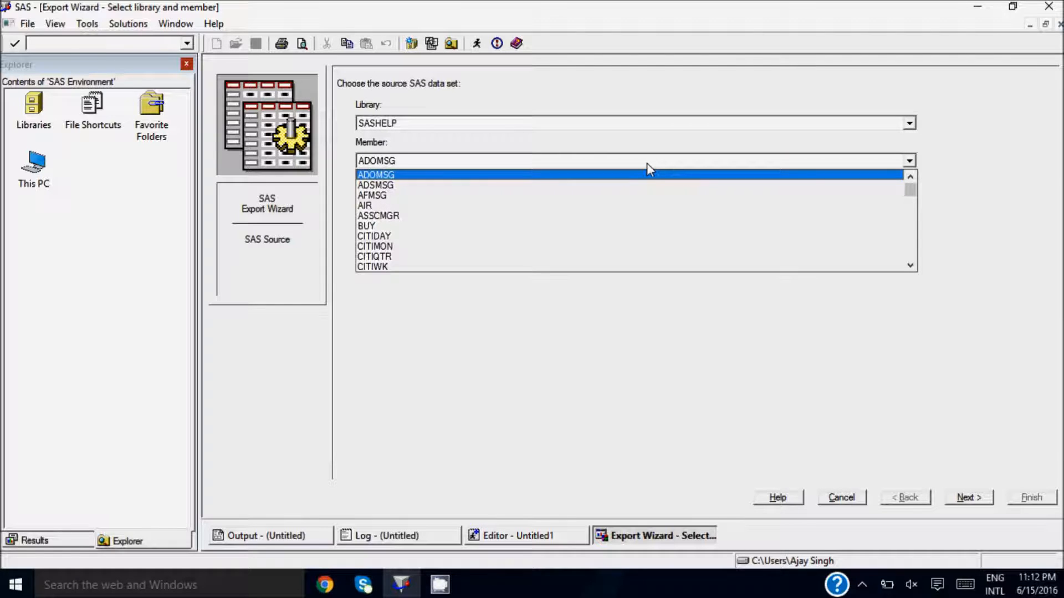
key(c)
key(l)
key(c)
key(l)
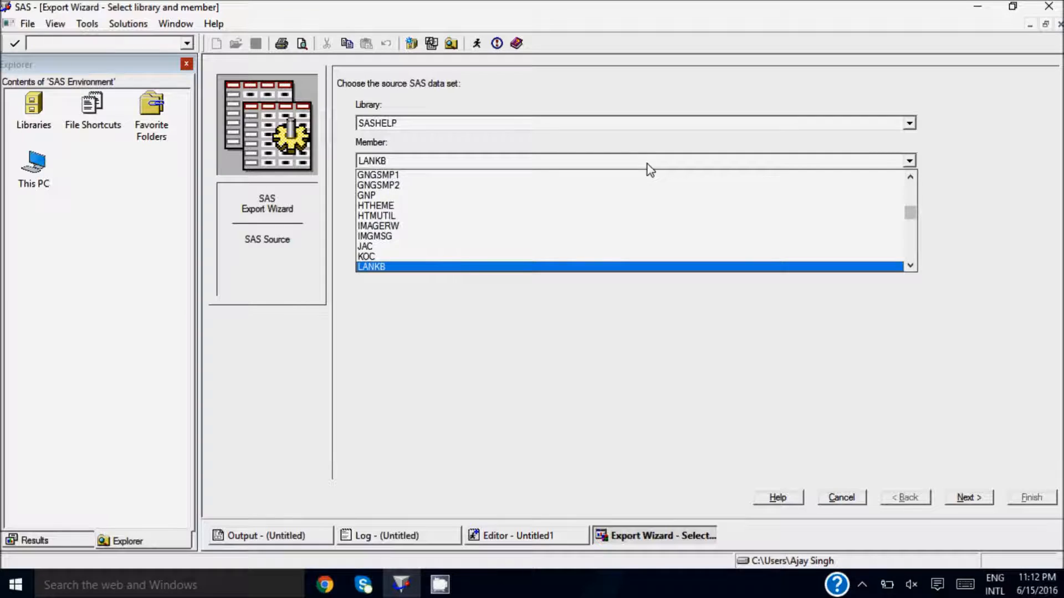
key(c)
key(Down)
key(Down)
key(Down)
key(Down)
key(Down)
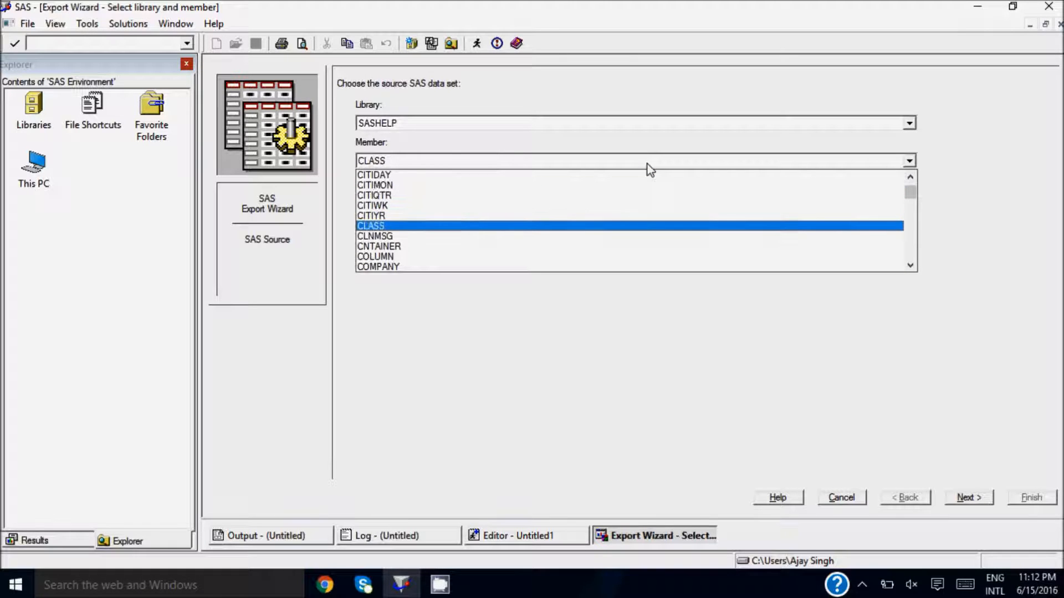
key(Return)
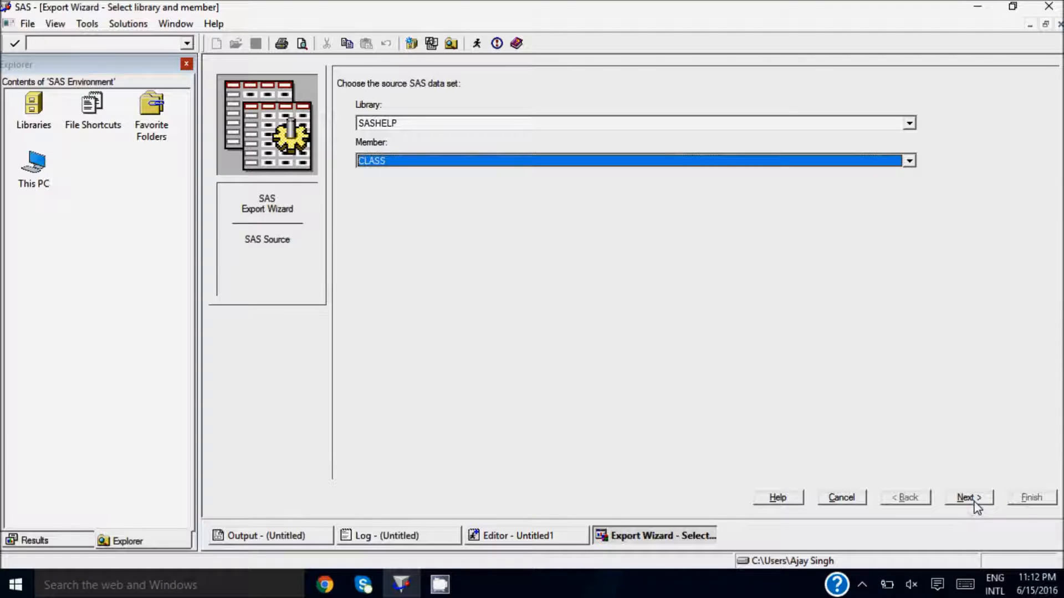
click(974, 502)
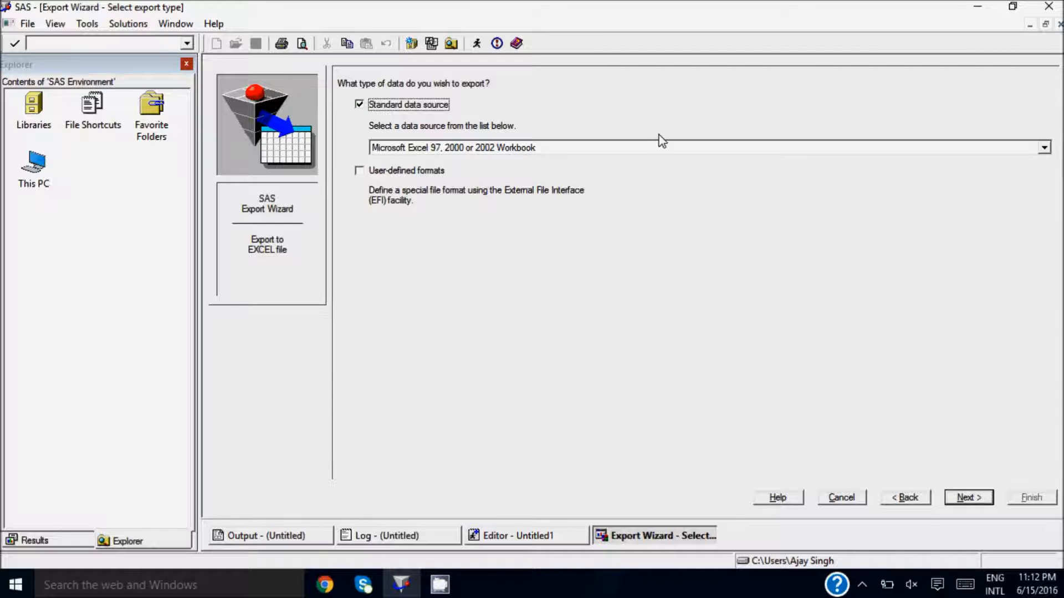
- Use Microsoft Excel 97, 2000 or 2002 Workbook as the standard data source for the export
click(644, 148)
click(643, 153)
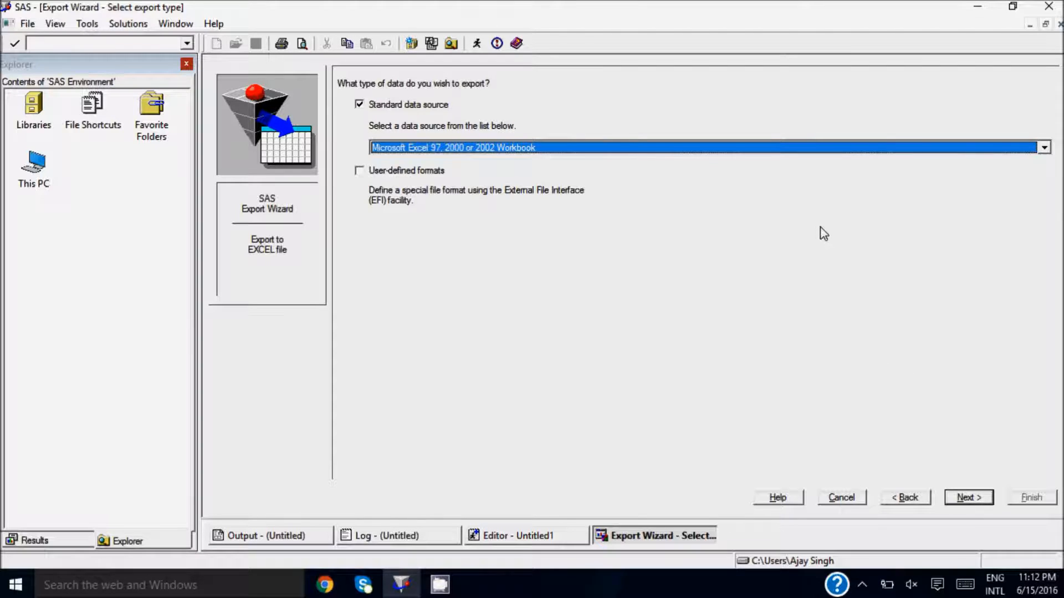
click(968, 498)
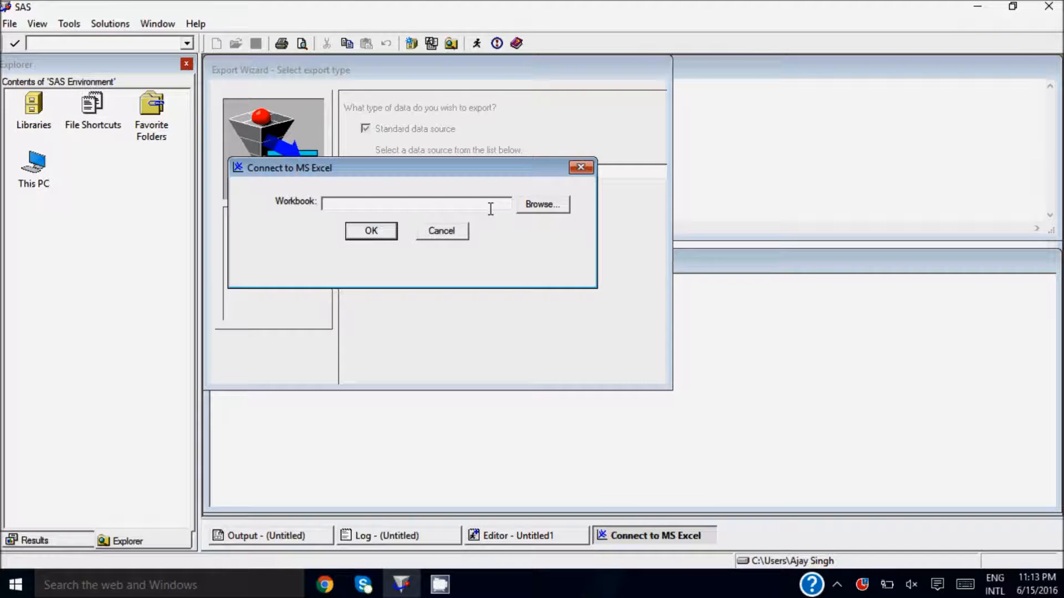
- Set the output workbook to class.xls in the Desktop's SAS folder and name the exported table class
click(531, 210)
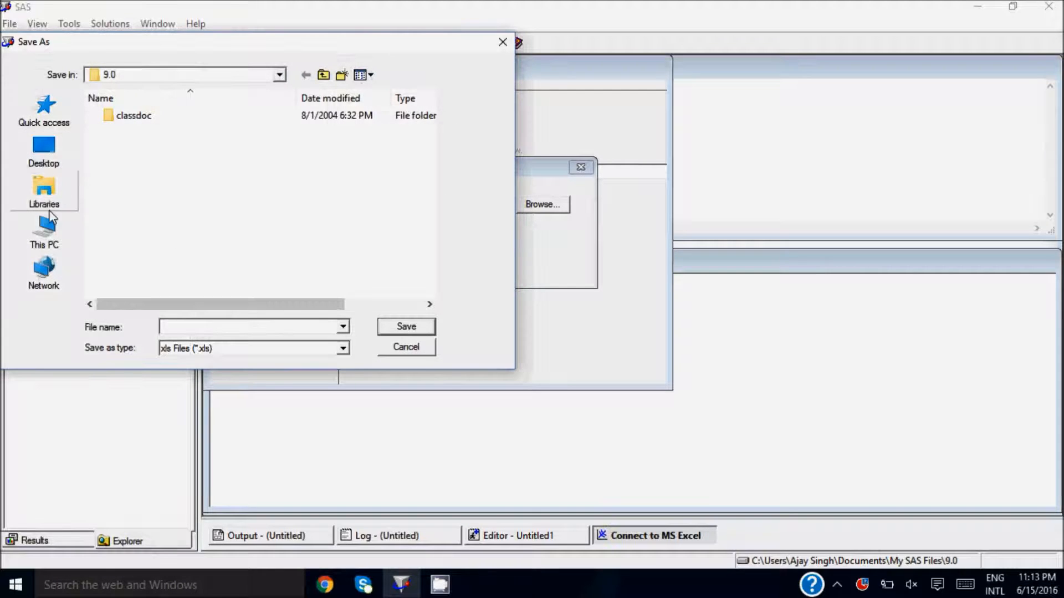
click(46, 231)
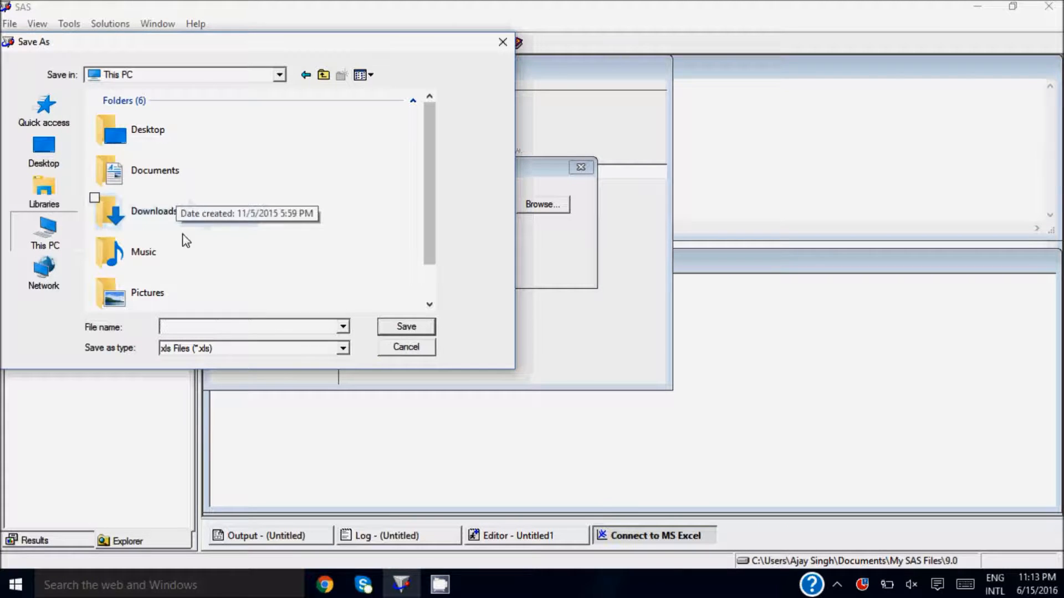
click(155, 241)
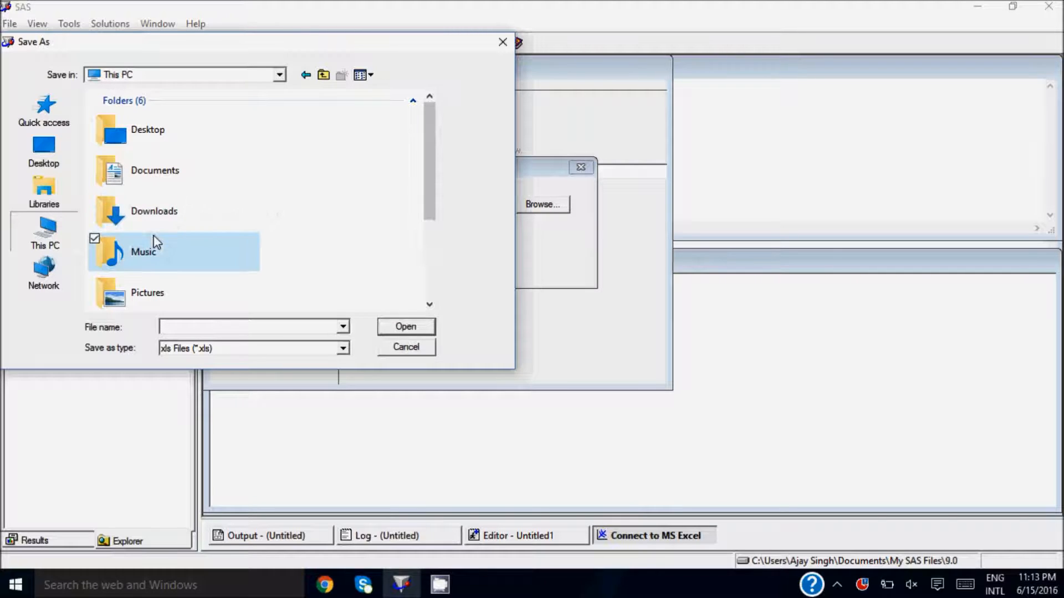
double_click(174, 147)
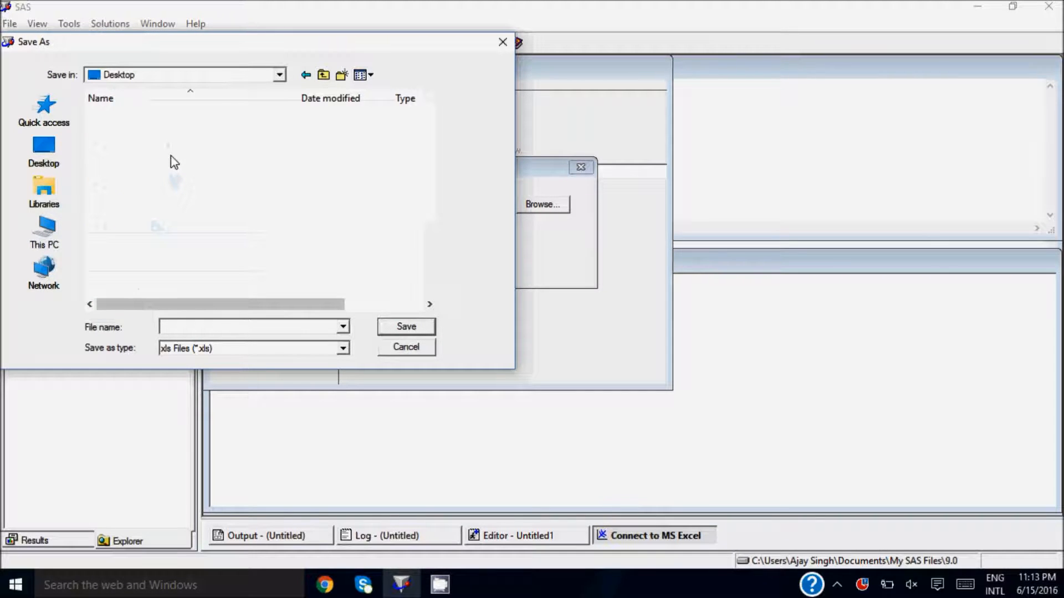
click(160, 190)
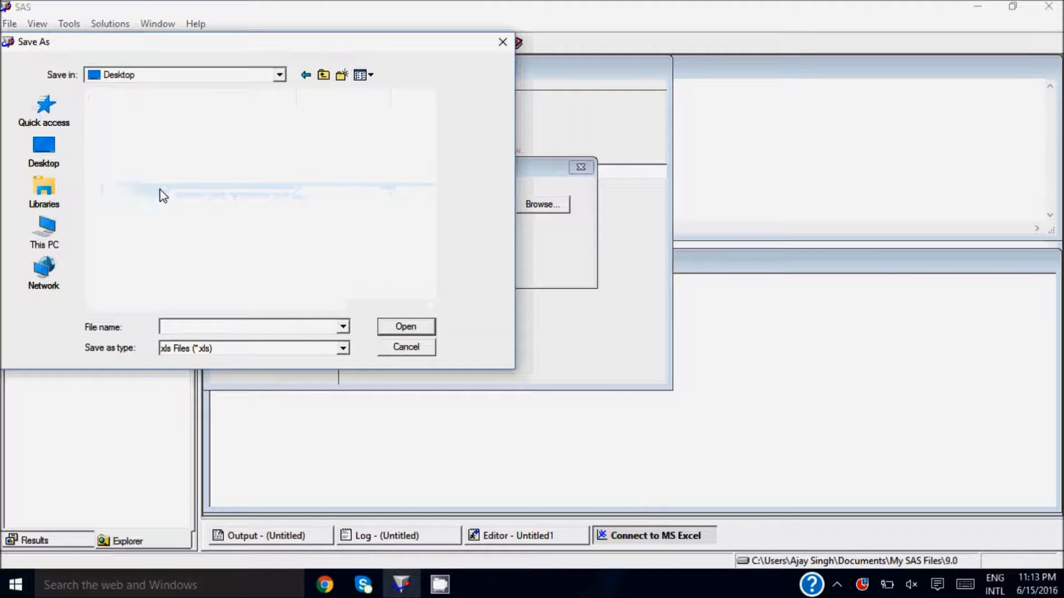
double_click(161, 194)
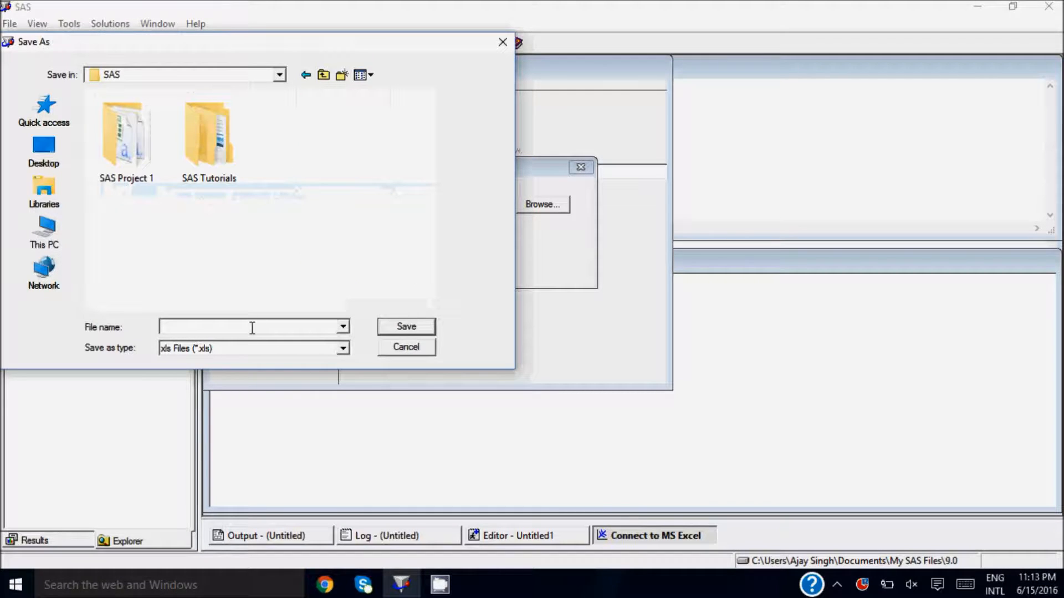
text(class)
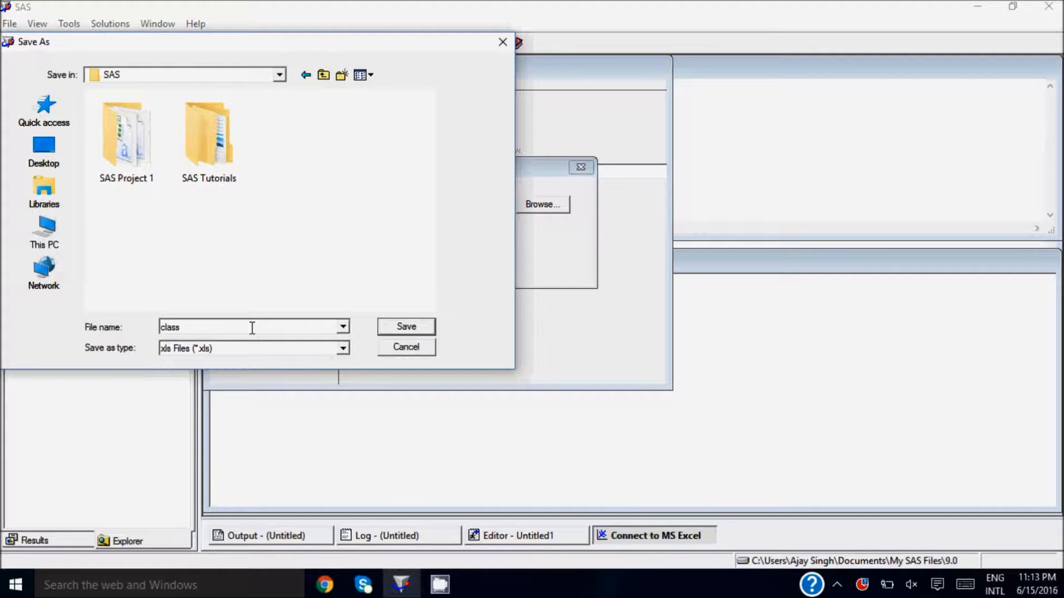
click(407, 328)
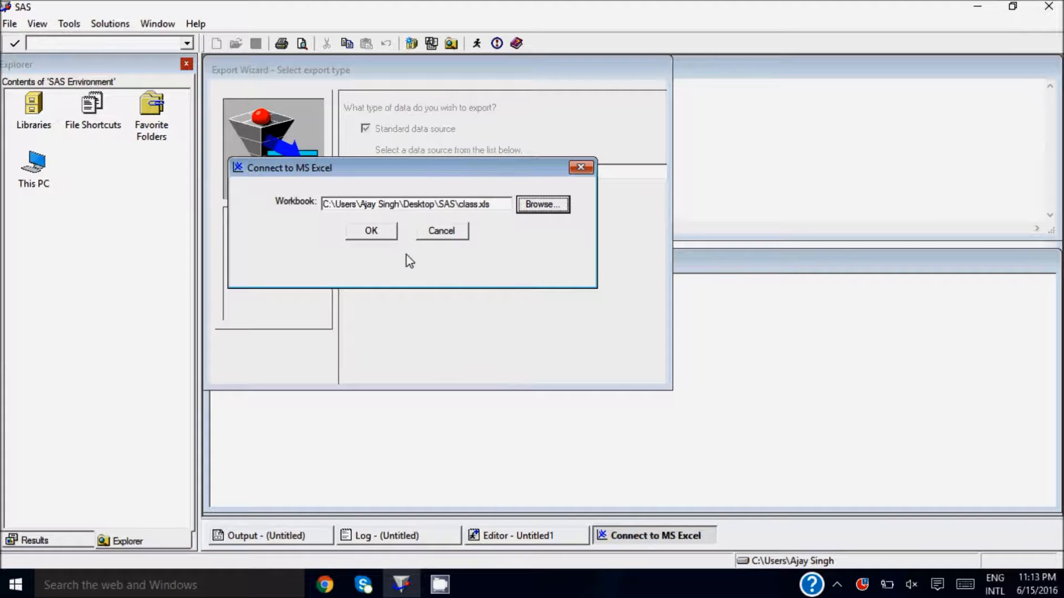
click(373, 232)
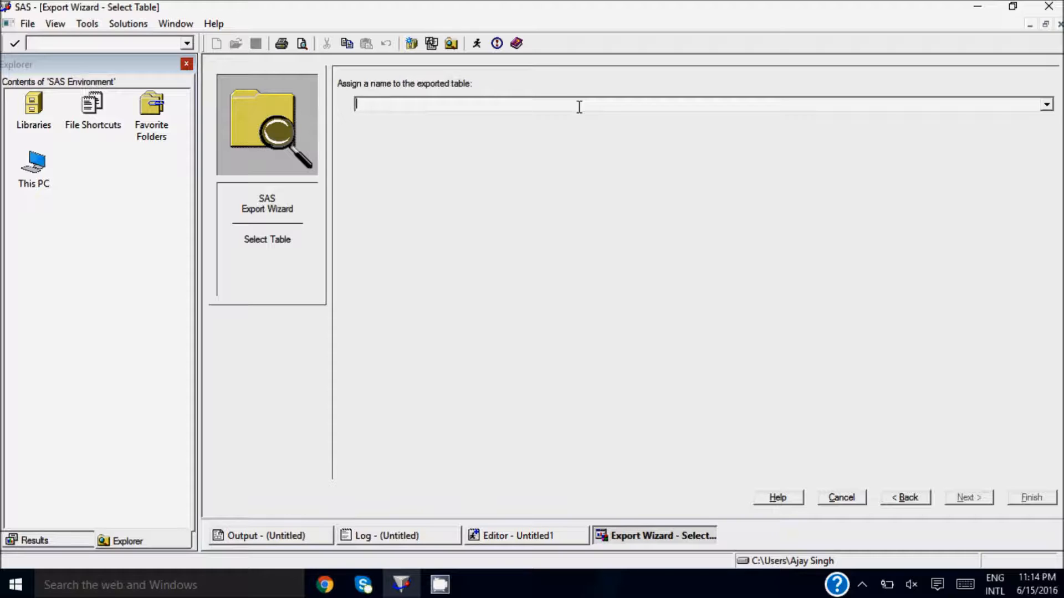
text(class)
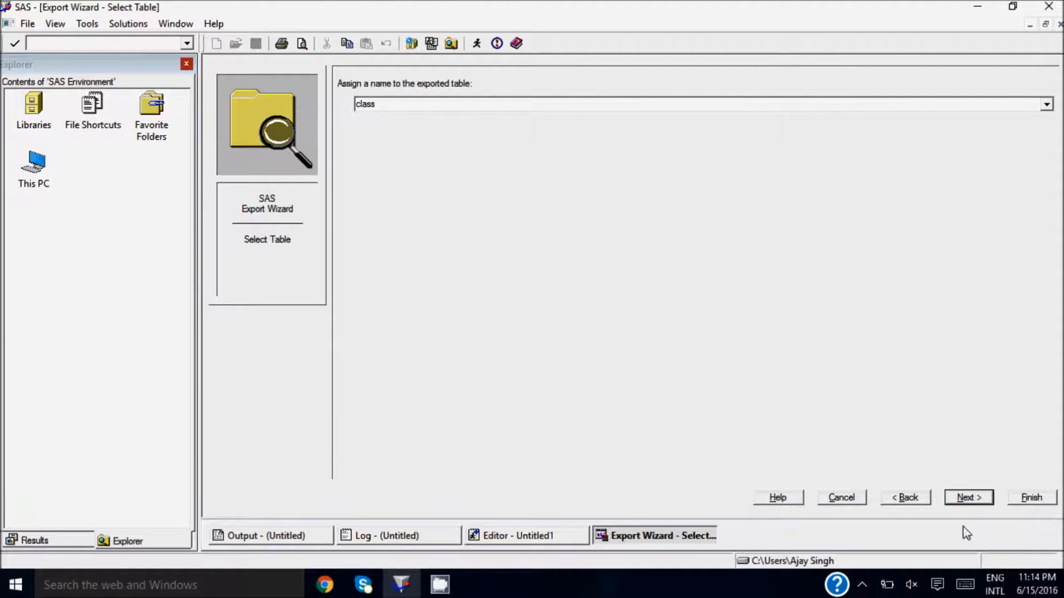
click(970, 499)
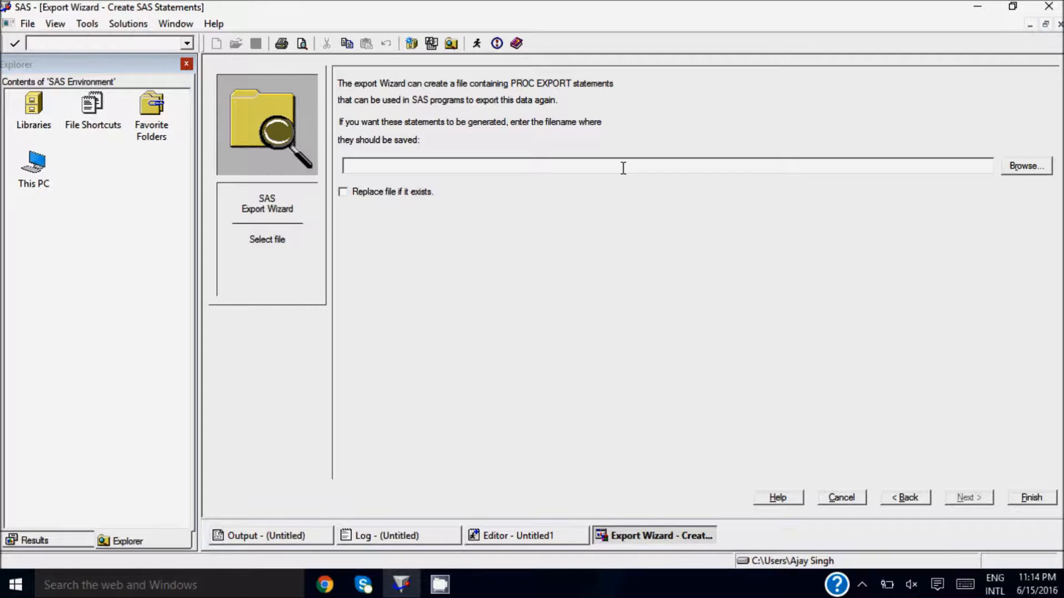
- Save the generated PROC EXPORT statements as export_class.sas in the Desktop's SAS folder and finish the export
click(1029, 168)
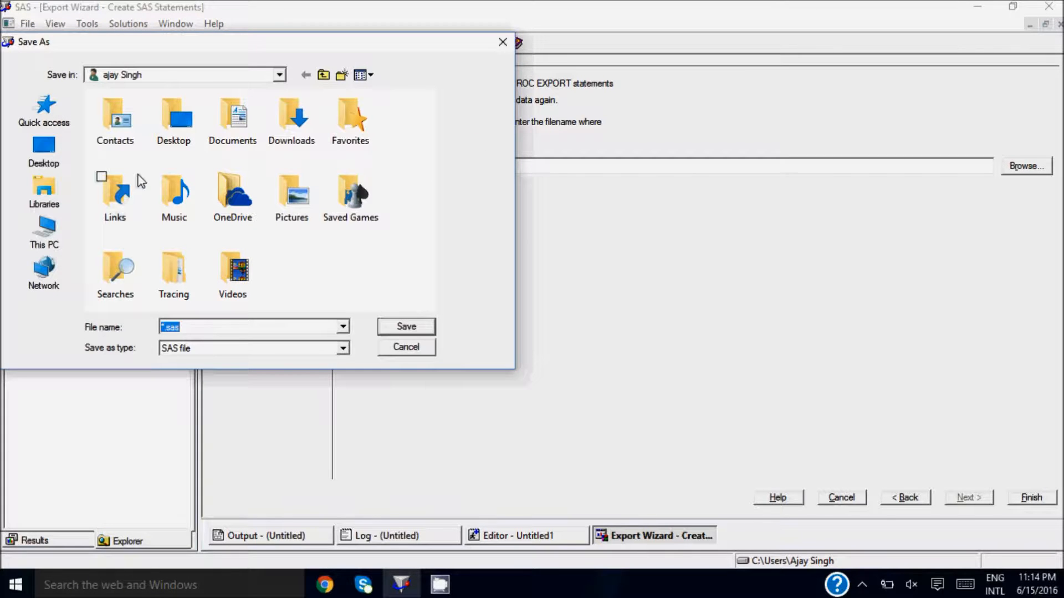
click(58, 162)
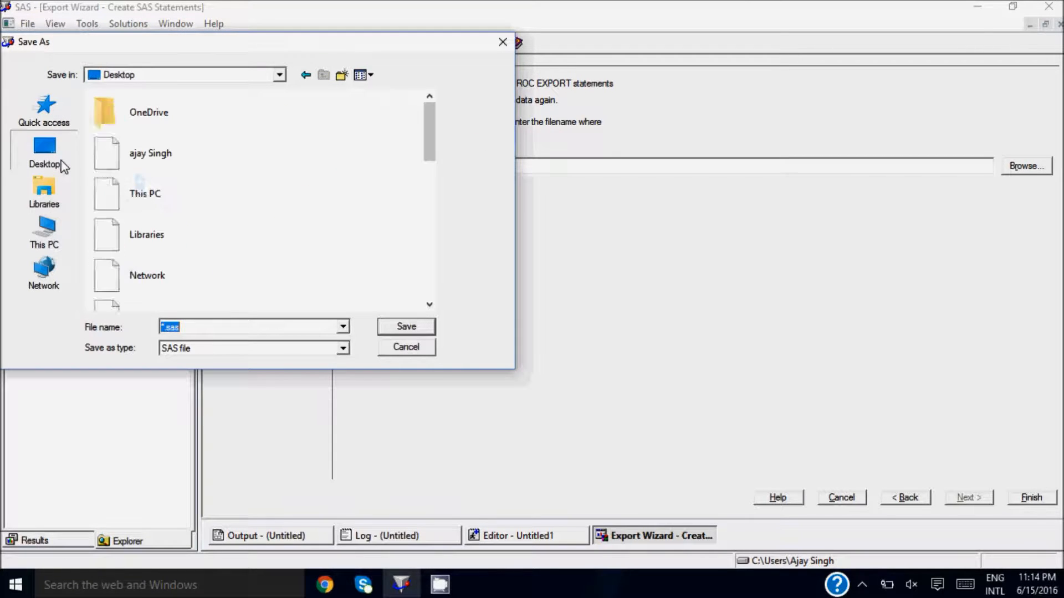
click(169, 195)
key(s)
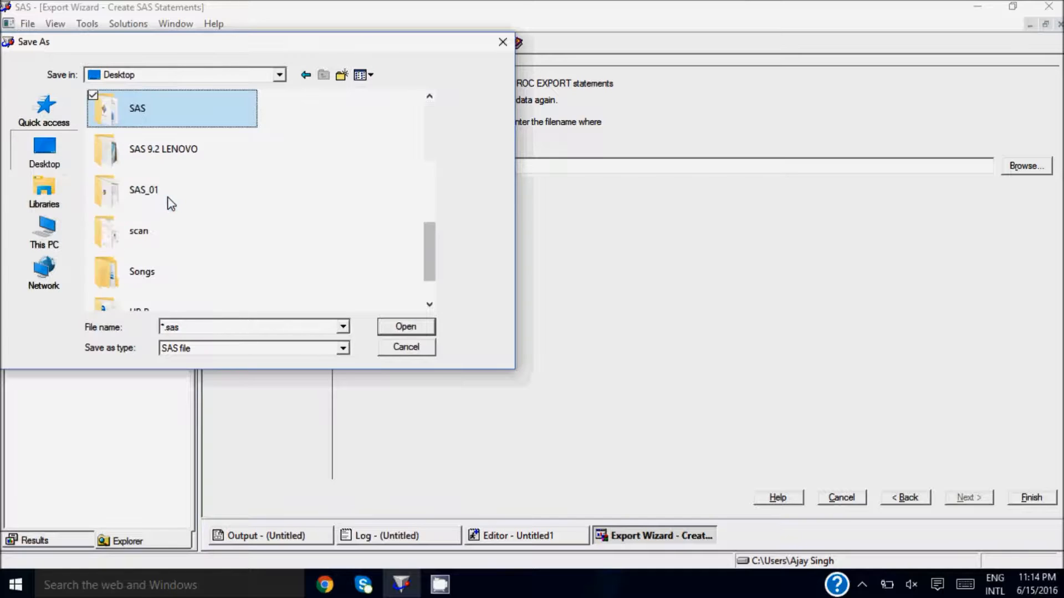
key(Return)
click(289, 348)
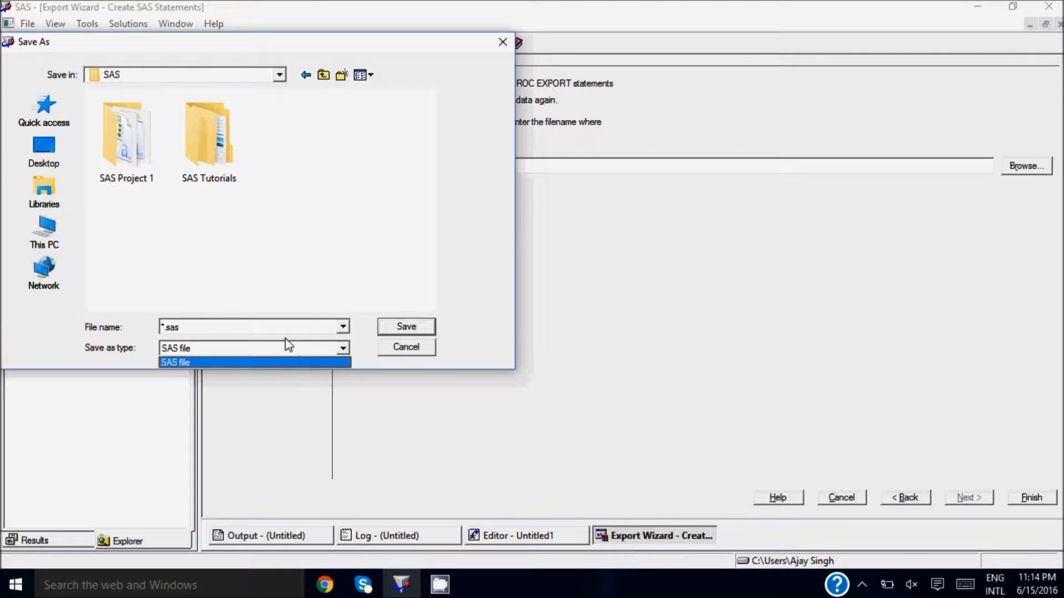
click(280, 333)
click(279, 332)
key(Home)
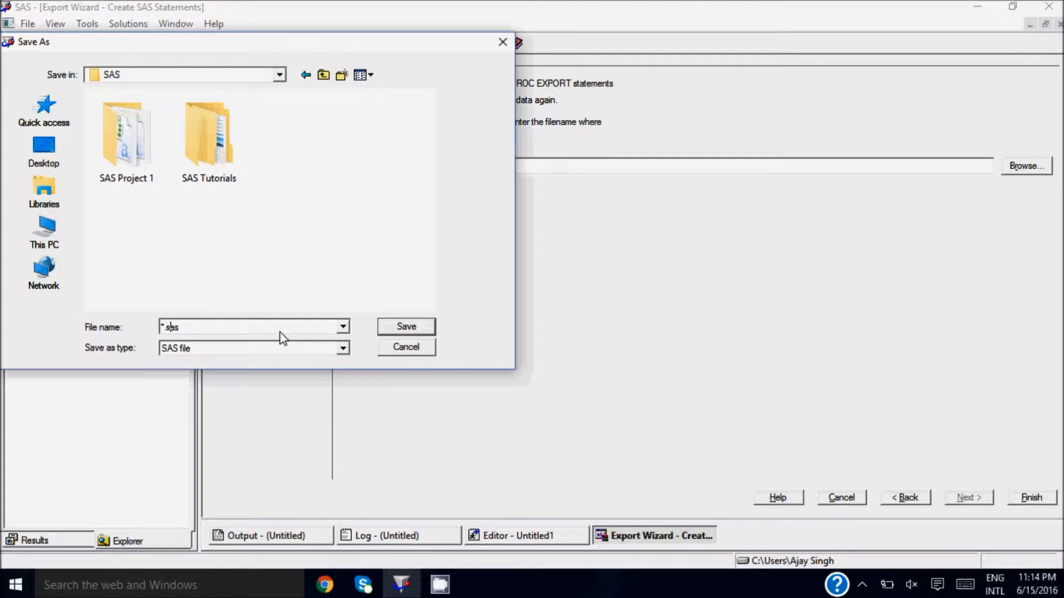
key(Delete)
text(export_class)
key(Return)
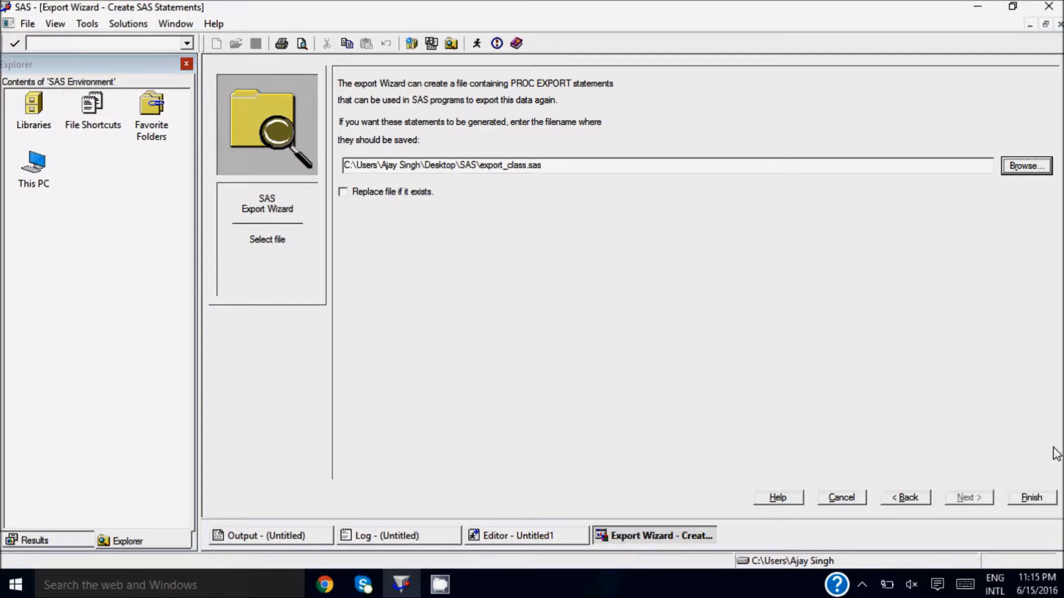
click(1031, 497)
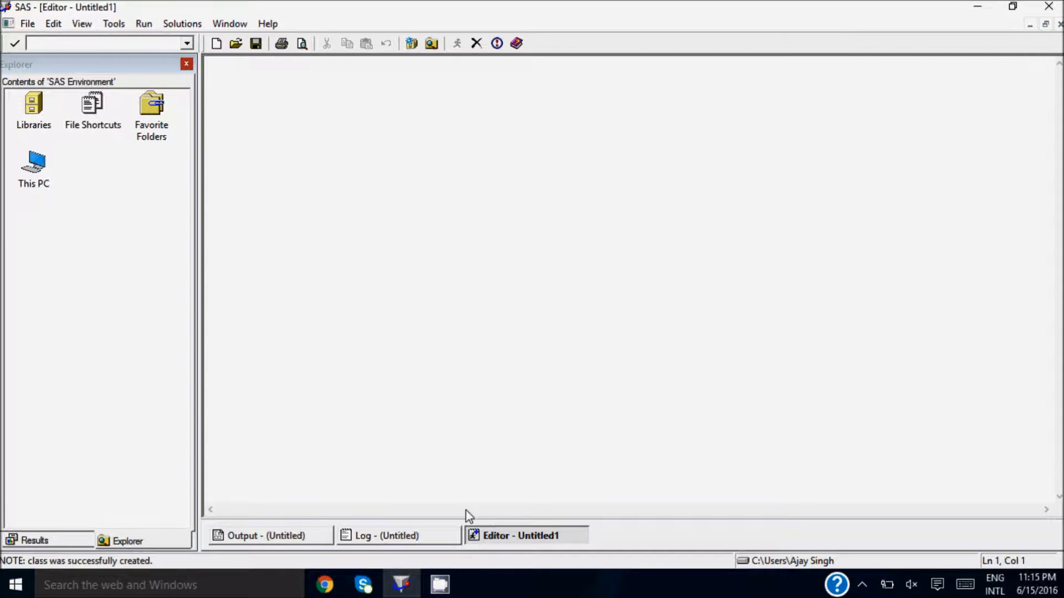
- Open the saved export_class program from the Desktop's SAS folder and maximize its editor window
click(418, 543)
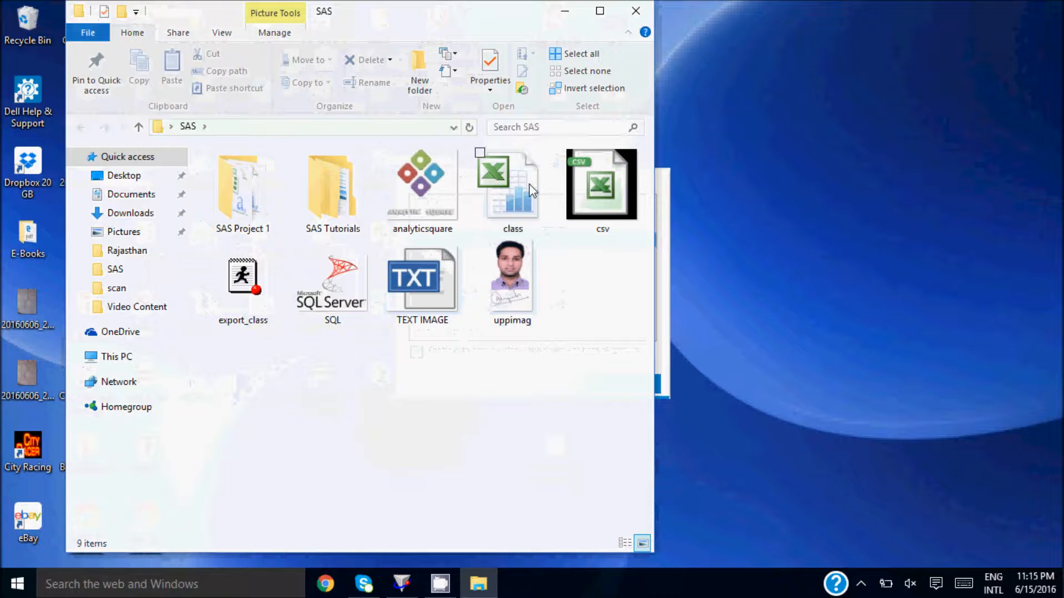
click(530, 190)
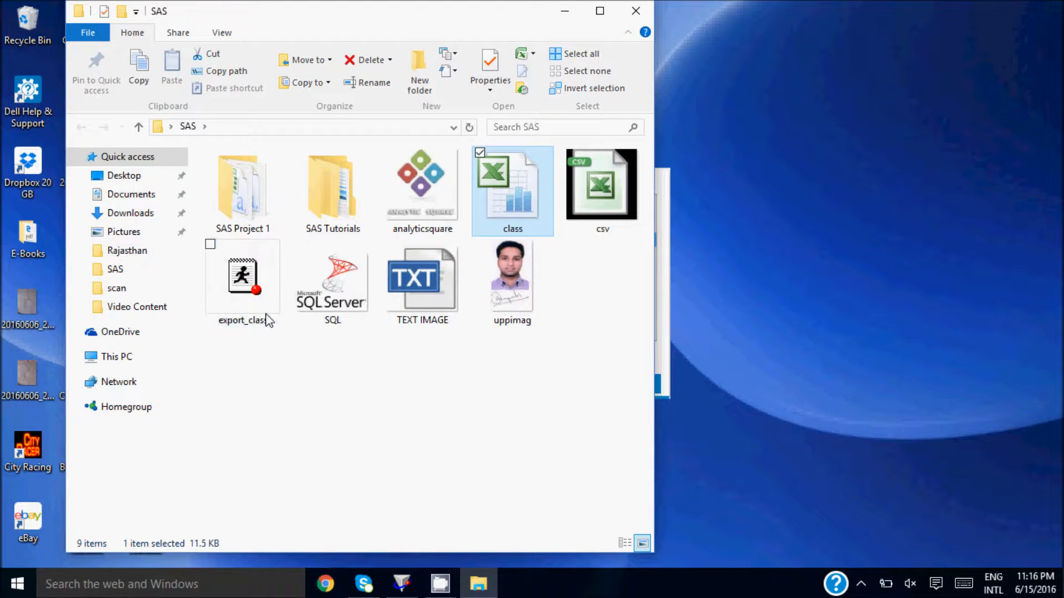
mouse_move(250, 279)
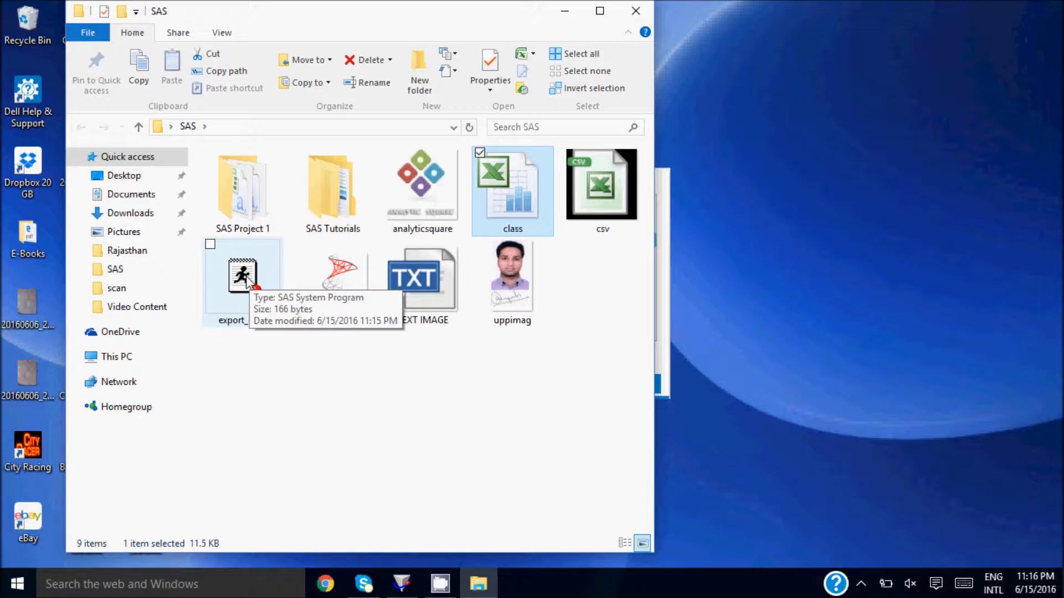
double_click(250, 279)
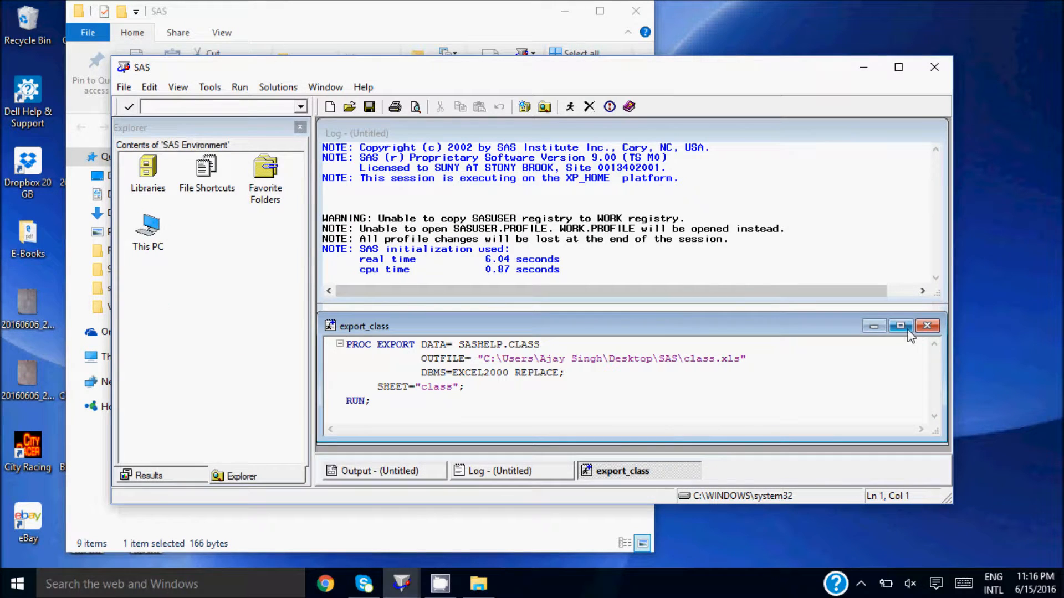
click(907, 330)
- Examine the PROC EXPORT statement and the DATA= source in the export_class program
click(678, 178)
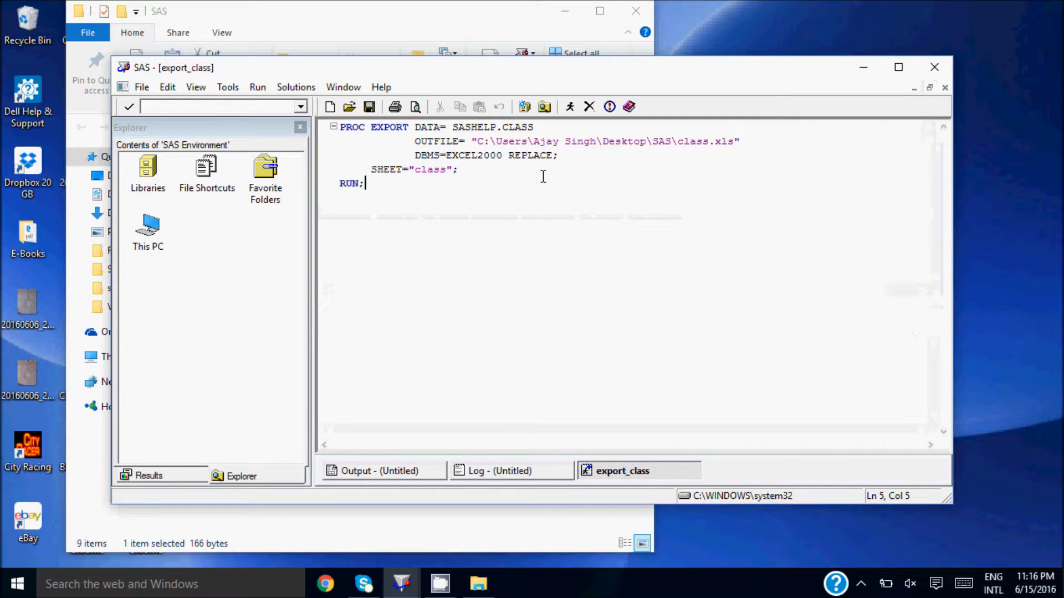
key(Up)
key(Up)
key(Up)
key(Up)
key(Left)
key(Left)
key(Left)
key(Left)
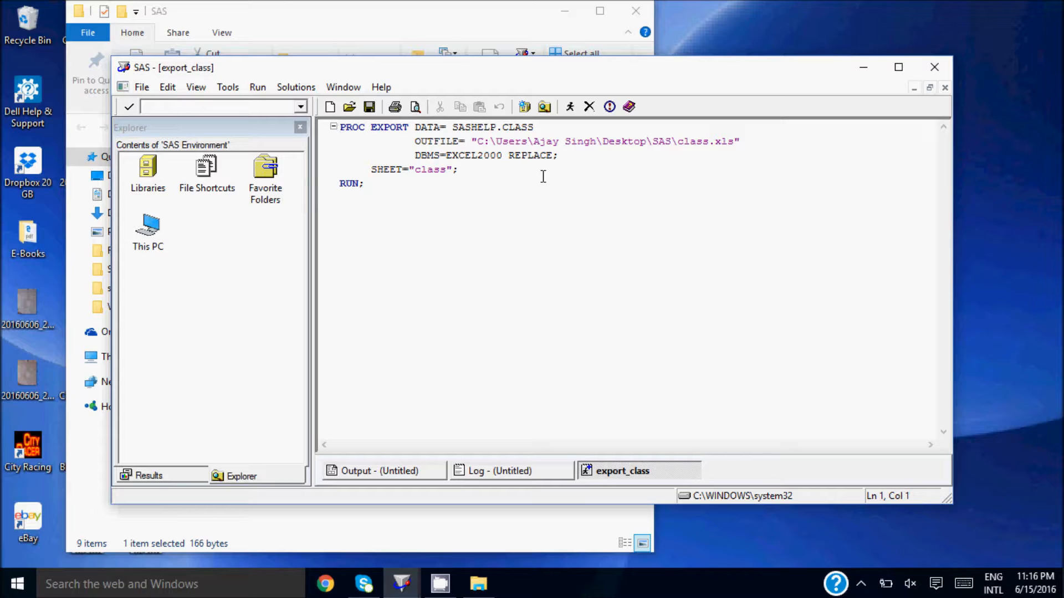
key(Right)
key(Right)
key(Right)
key(Right)
key(Right)
key(Right)
key(Right)
key(Right)
key(Right)
key(Right)
key(Right)
key(Right)
key(Down)
- Review the OUTFILE name and extension, the DBMS and REPLACE options, the SHEET name and the RUN statement
double_click(697, 142)
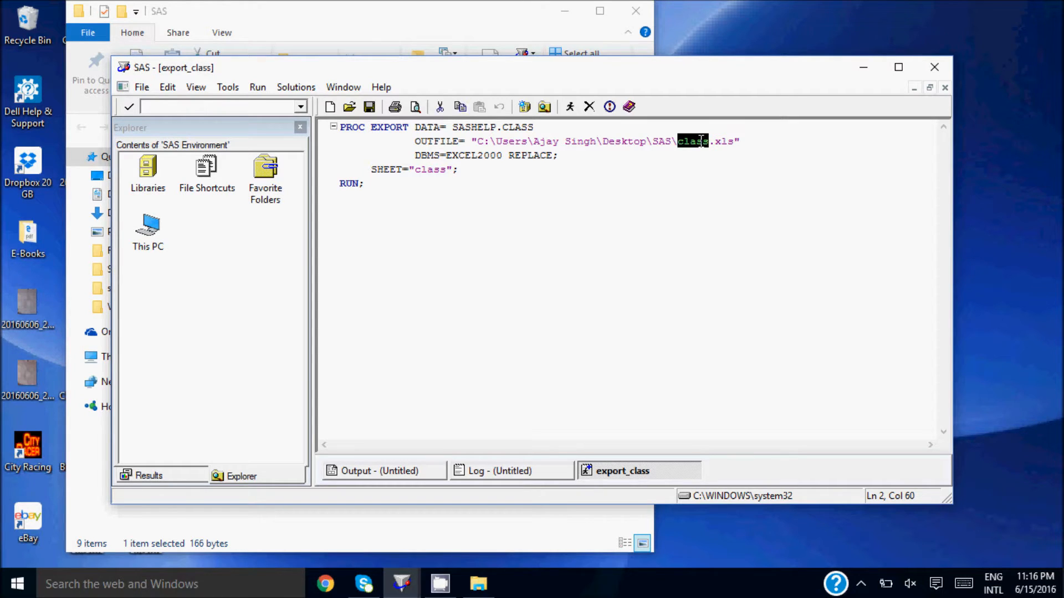
double_click(724, 141)
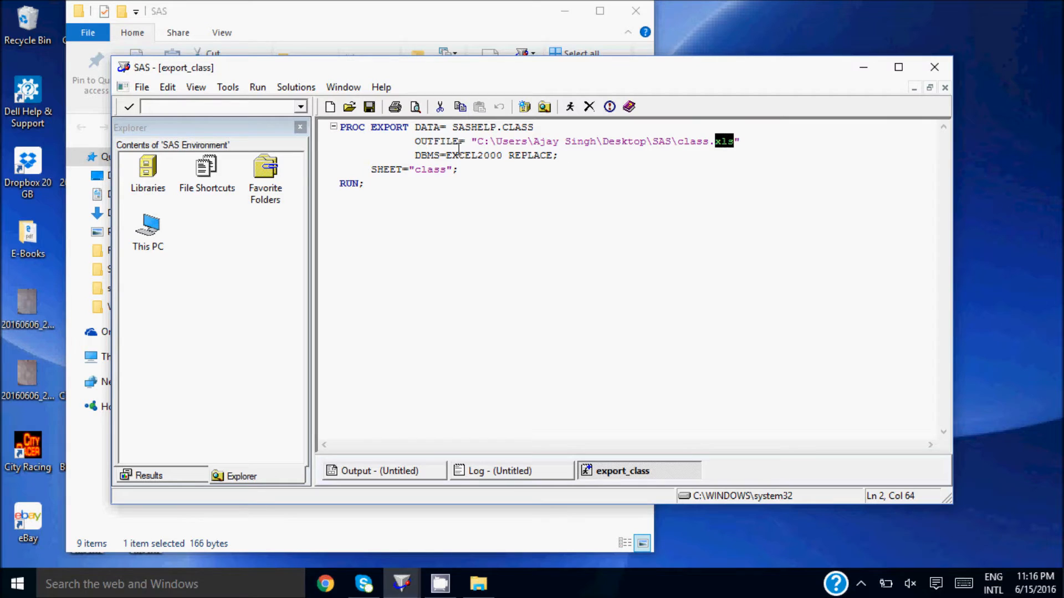
click(428, 153)
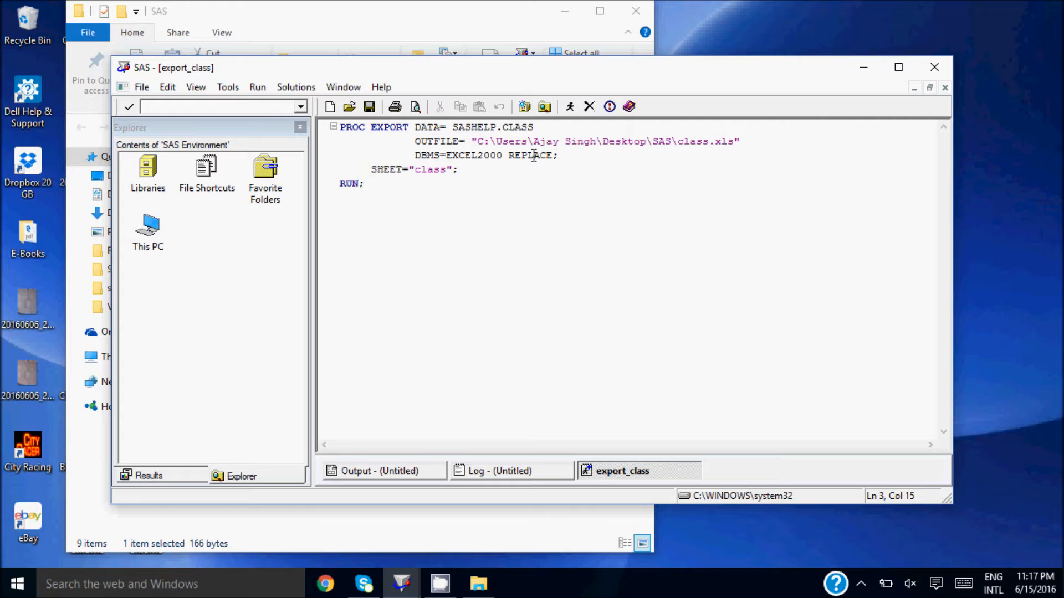
click(447, 170)
click(359, 183)
click(390, 183)
click(835, 142)
click(367, 132)
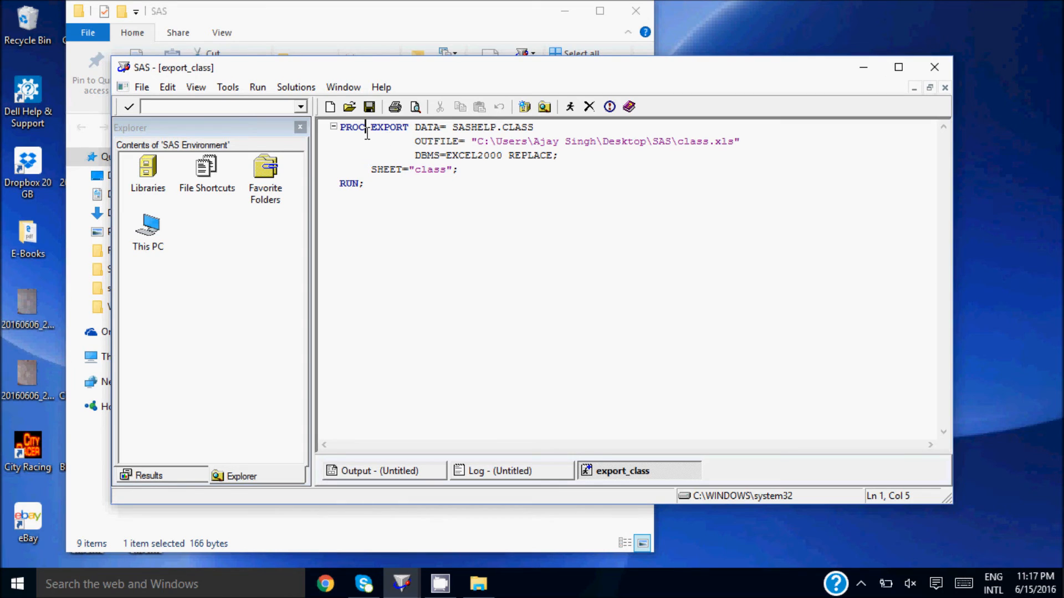